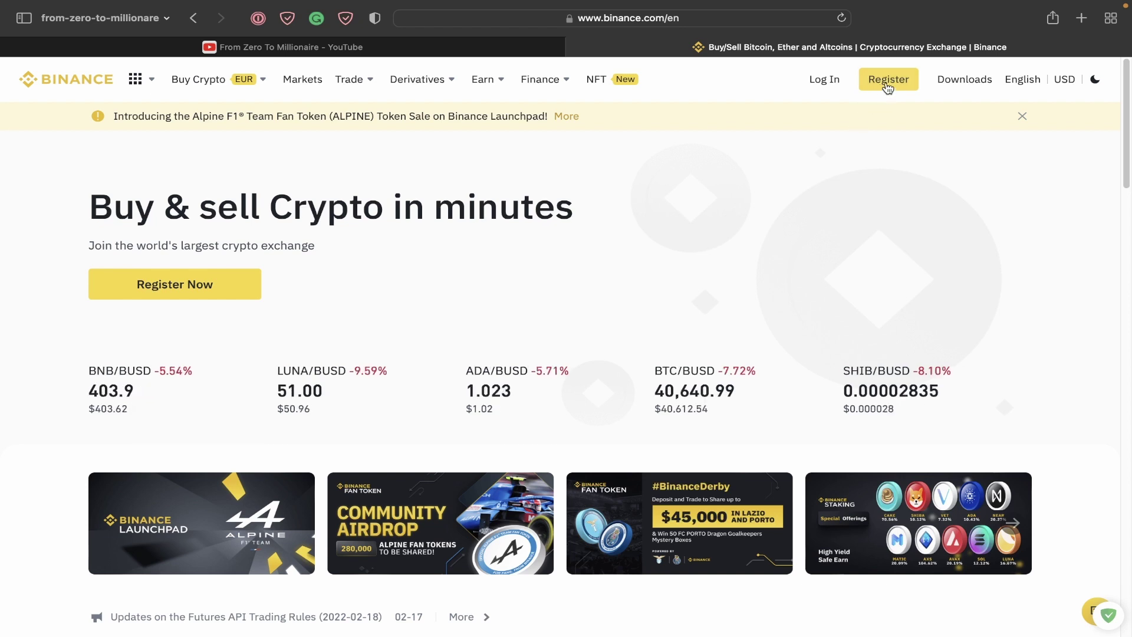
Start registration, confirm Poland as country of residence, and choose a personal account
click(886, 85)
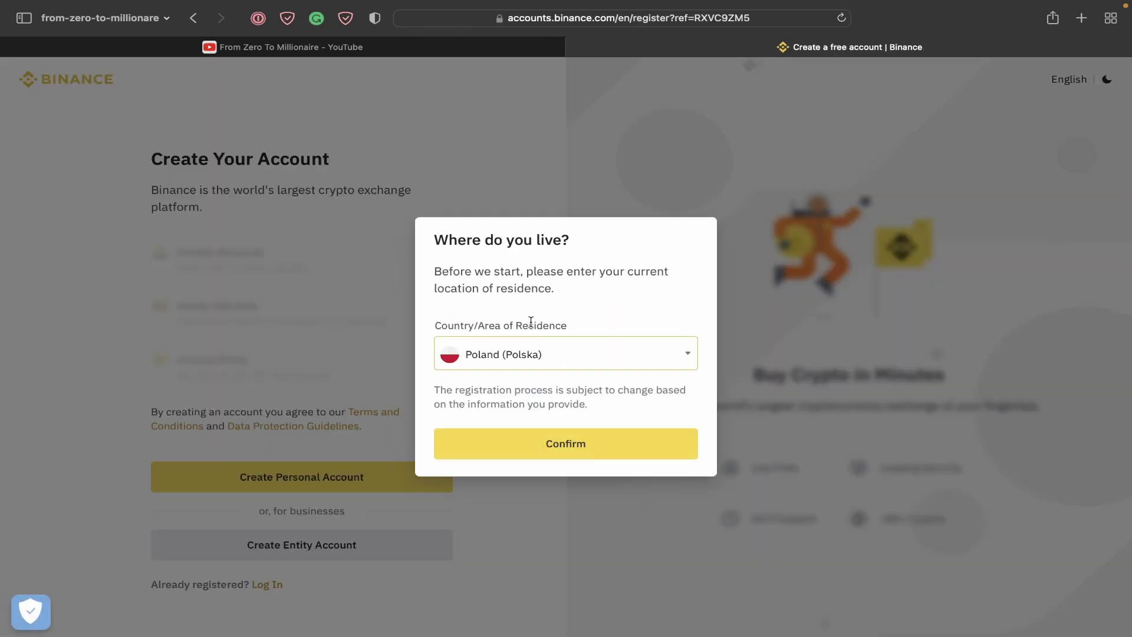
click(687, 360)
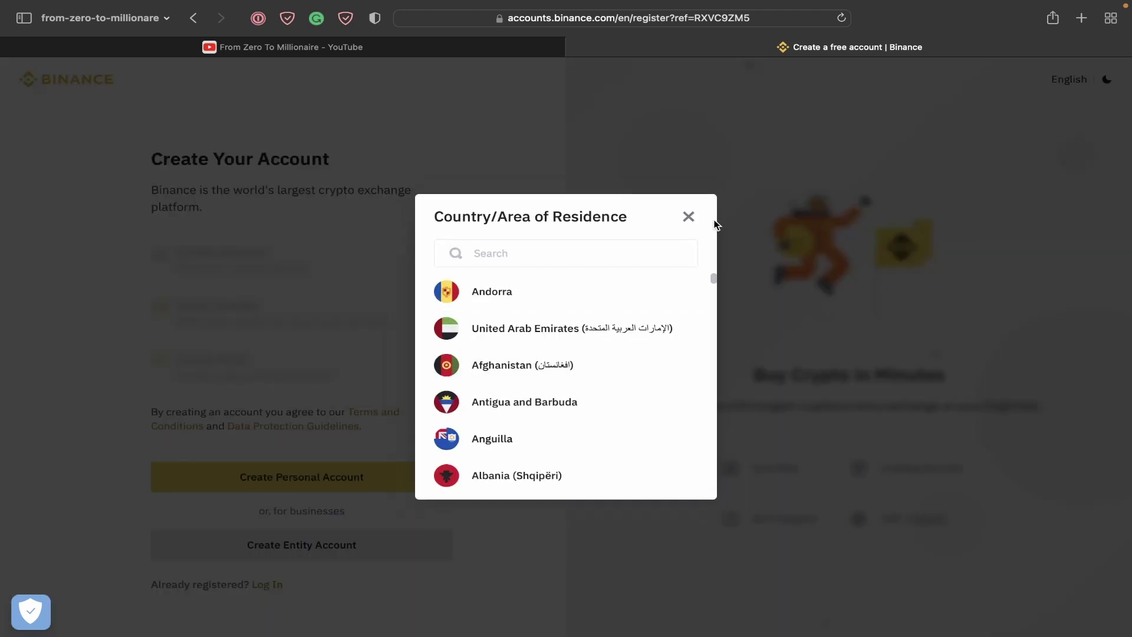
click(688, 217)
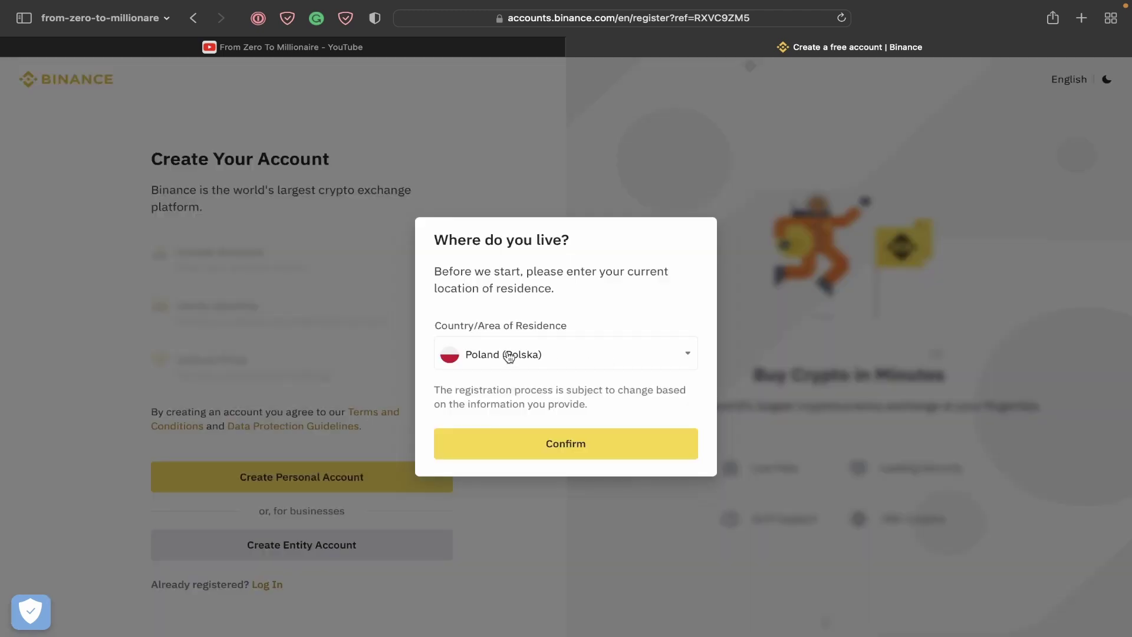
click(559, 450)
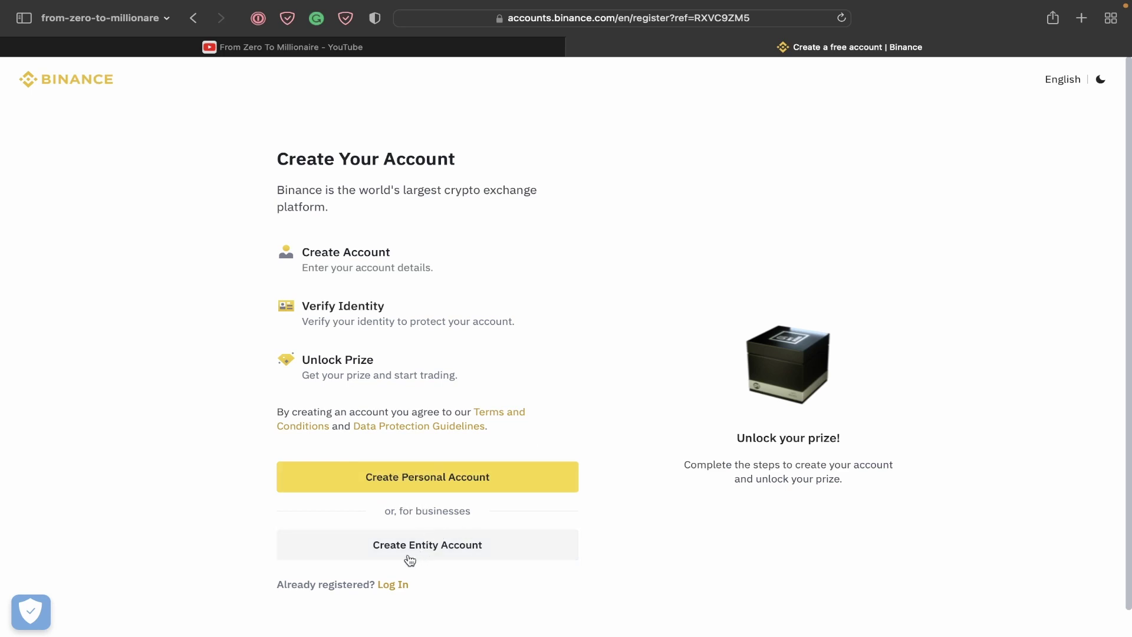
click(429, 485)
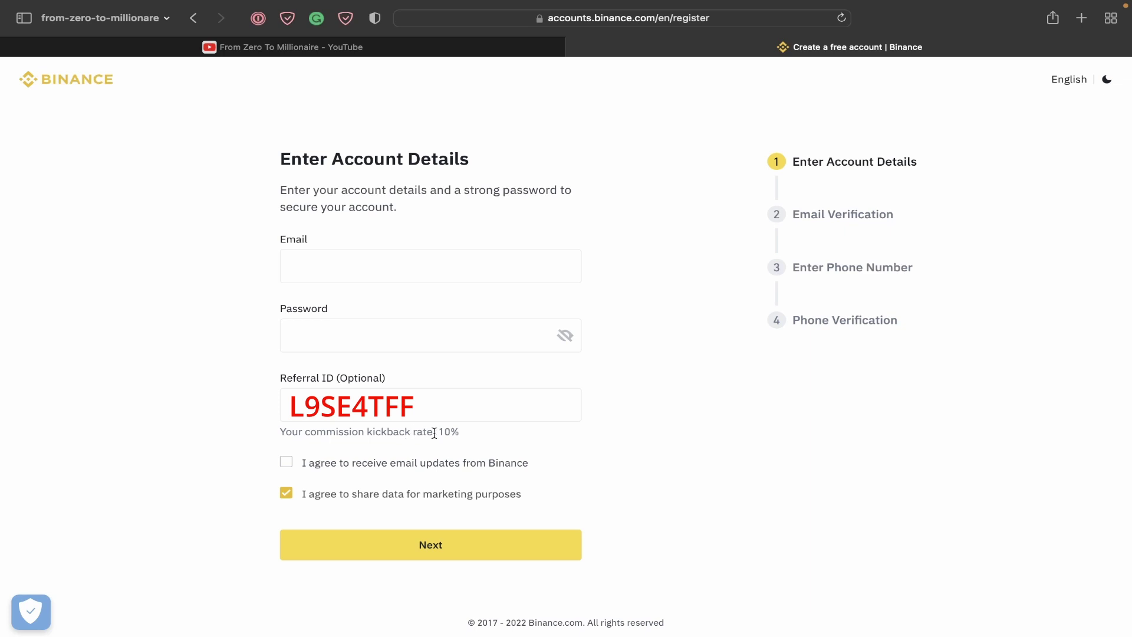
Fill in the account email and untick sharing data for marketing purposes
drag(434, 433, 465, 432)
click(487, 439)
click(393, 277)
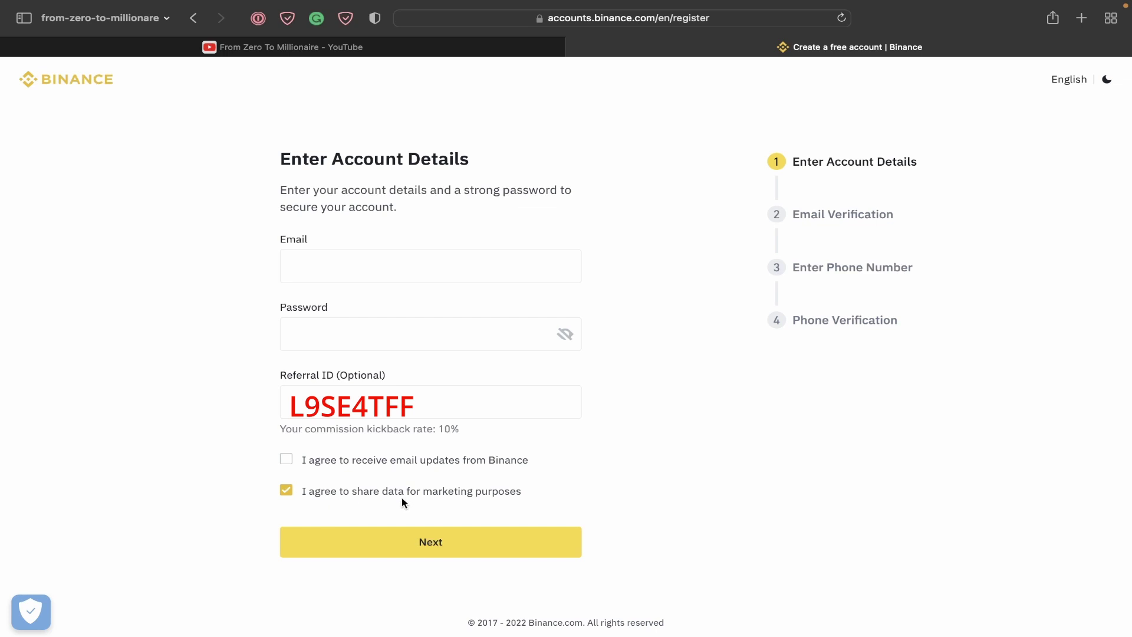
click(287, 493)
Submit the account details, request an email code, and paste the 6-digit code
click(448, 550)
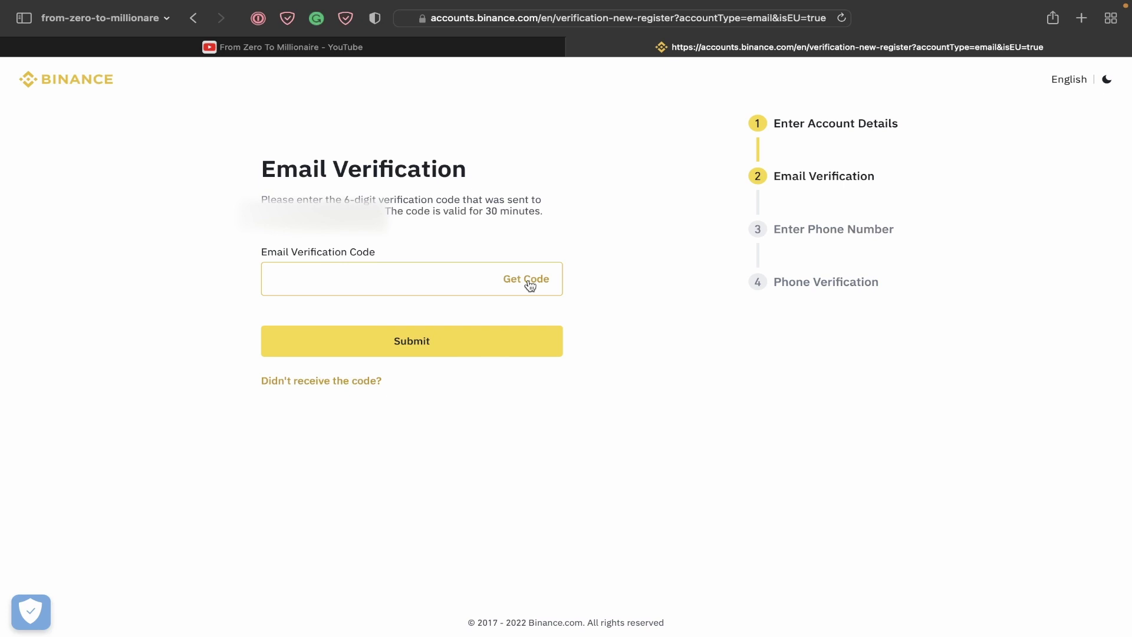
click(530, 284)
mouse_move(553, 285)
click(352, 270)
Submit the email code and keep +48 as the phone area code
click(348, 352)
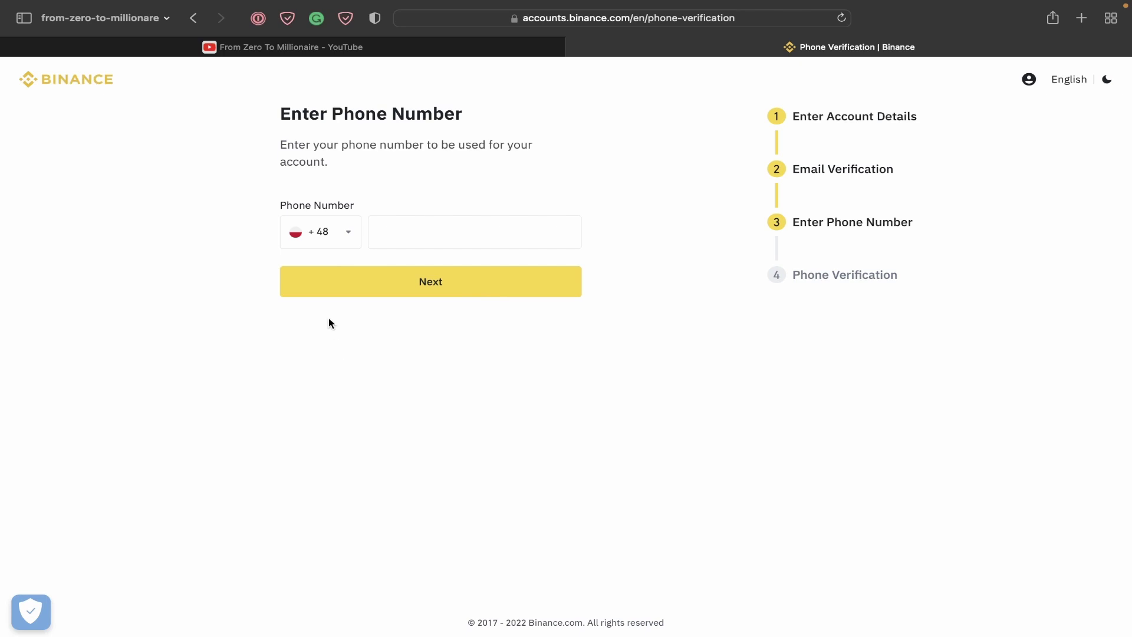
click(331, 246)
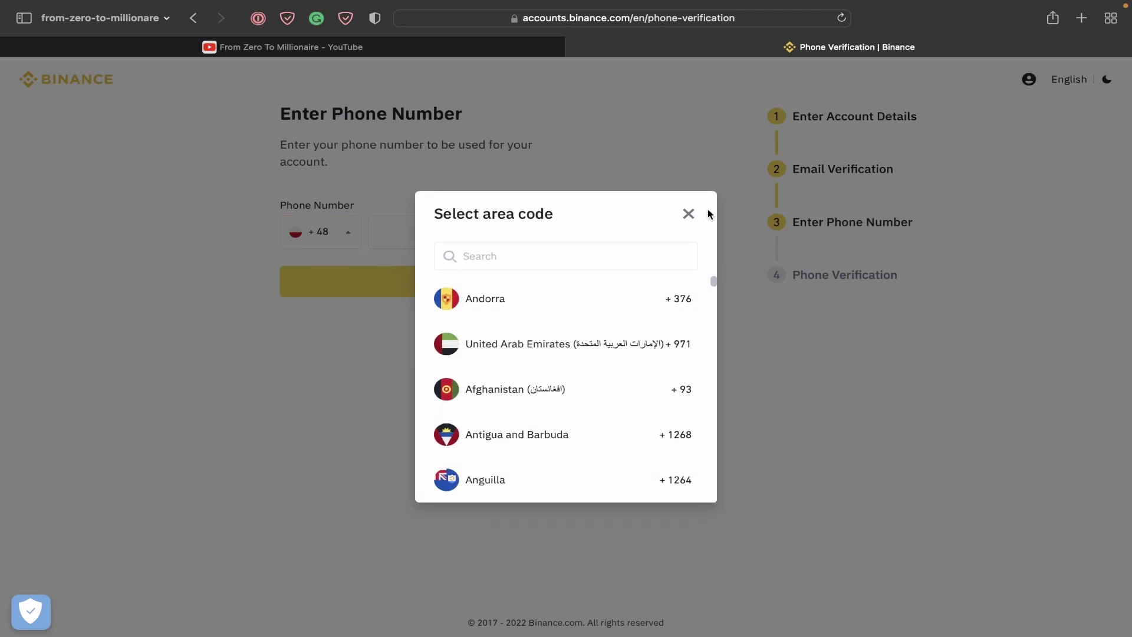
click(685, 217)
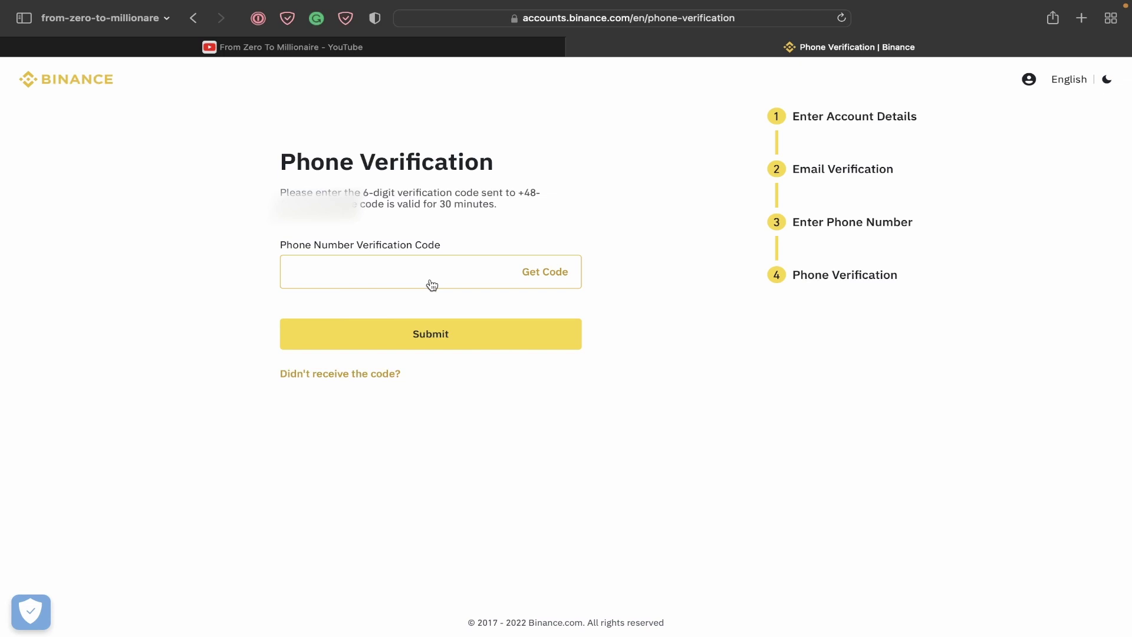
Request the SMS verification code for the +48 phone number
click(549, 280)
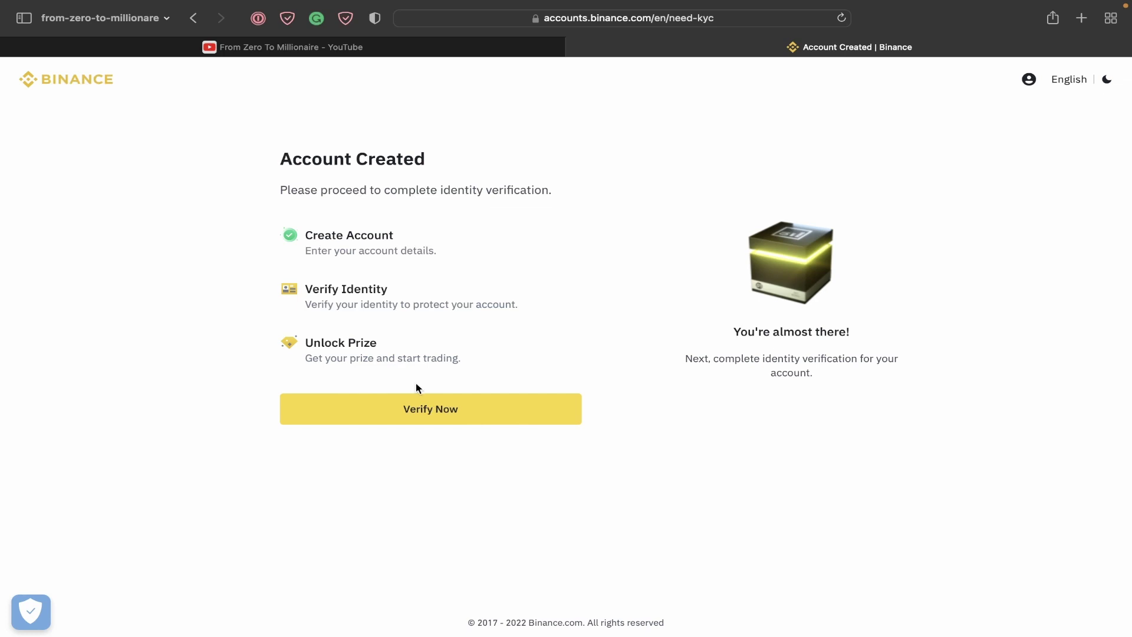
Begin identity verification from the Account Created page with Verify Now
click(409, 421)
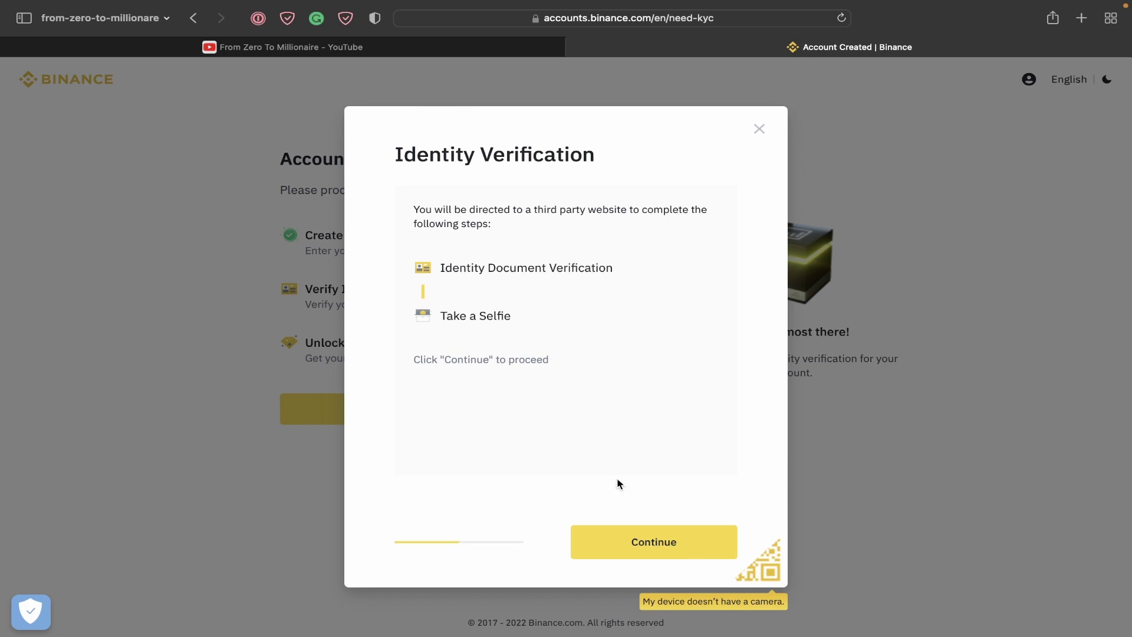
Consent to personal data processing and proceed to the identity document step
click(672, 545)
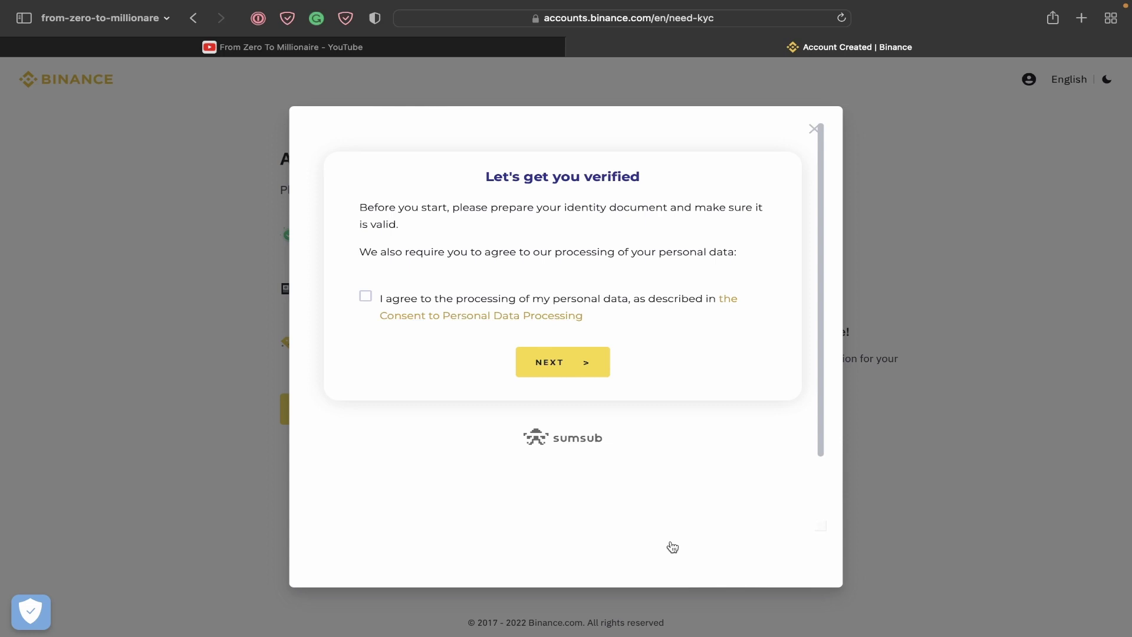
click(366, 296)
click(561, 361)
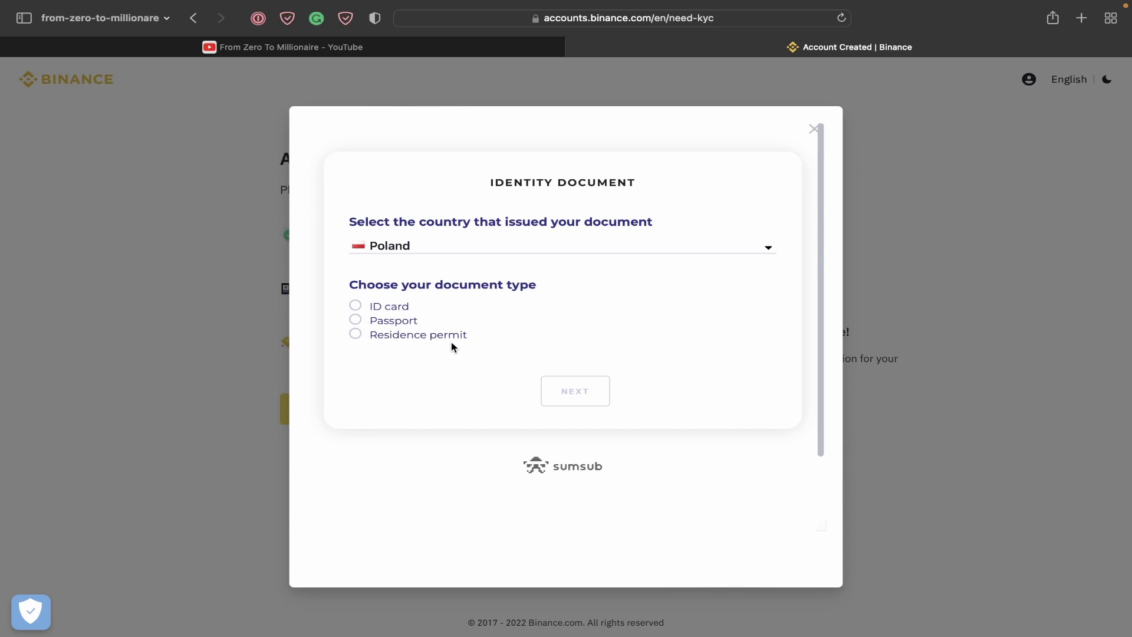
Choose a Poland ID card as the document and allow camera access
click(392, 312)
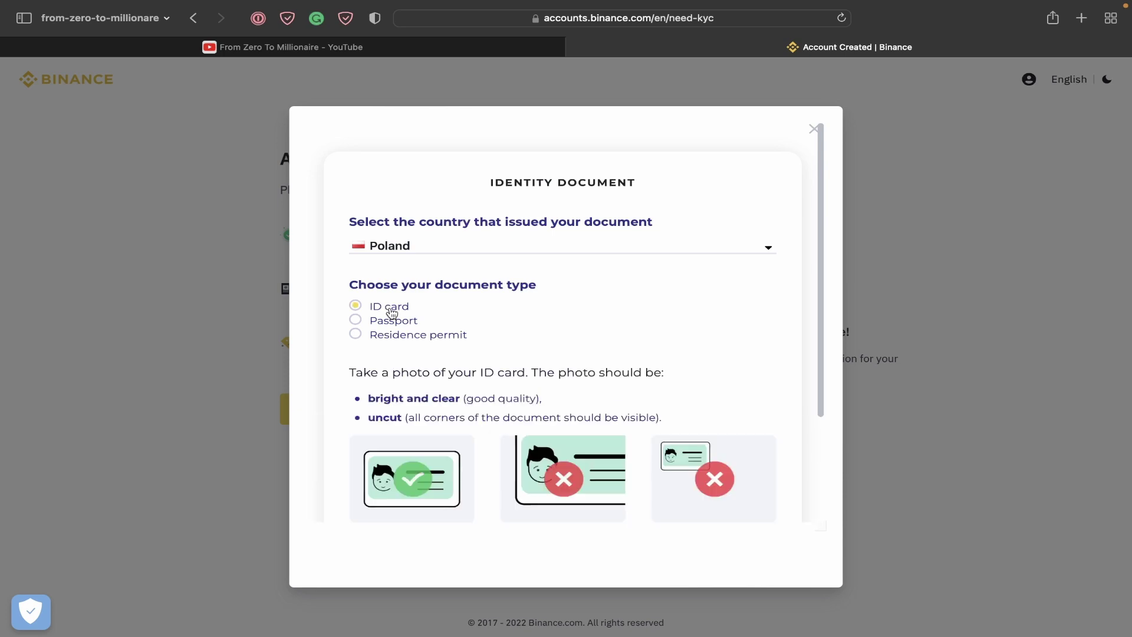
scroll(518, 391, down, 1)
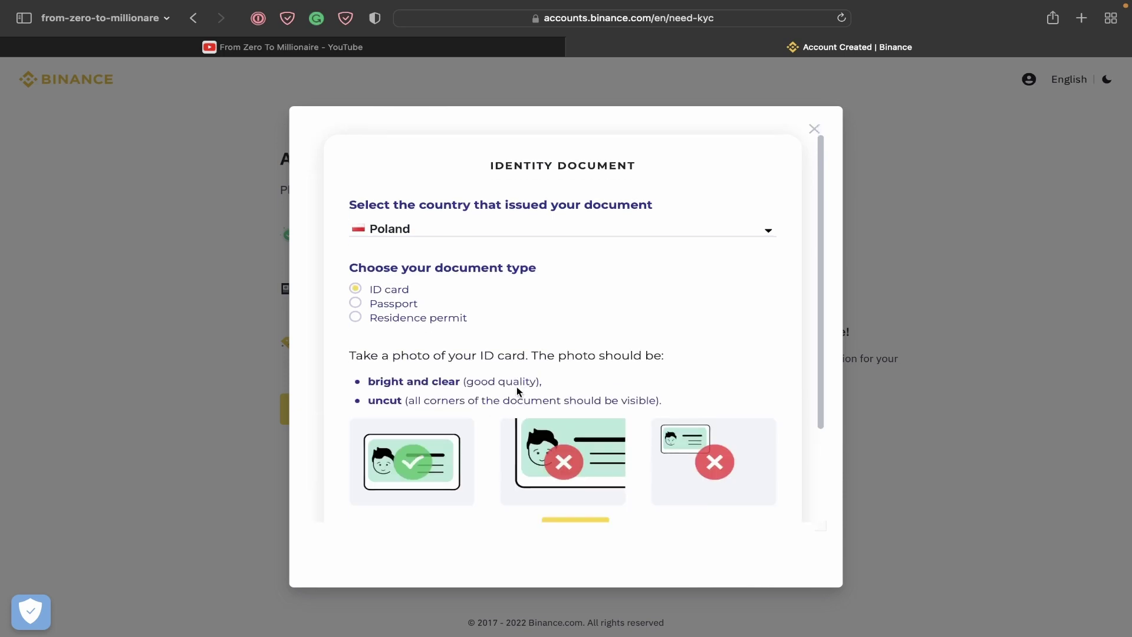
scroll(517, 391, down, 3)
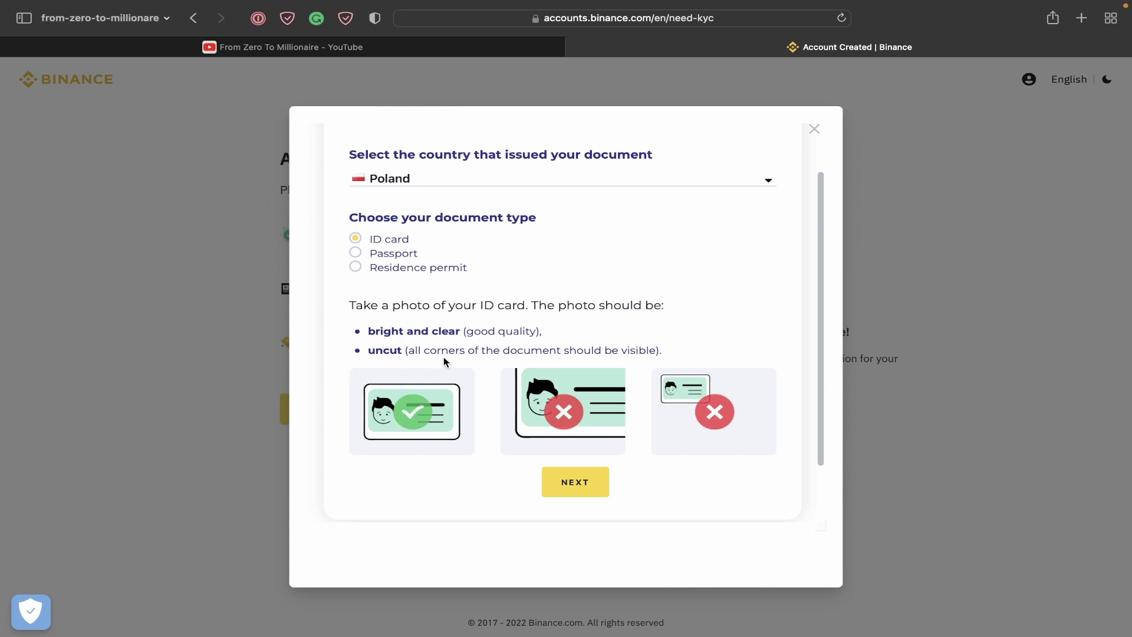
scroll(666, 369, down, 1)
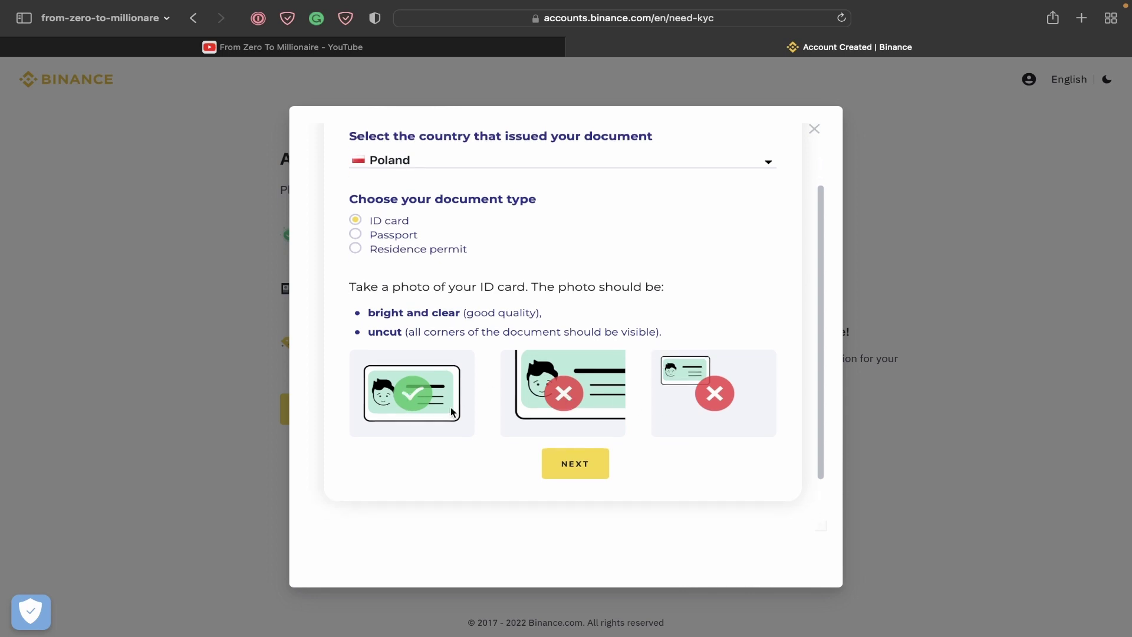
click(584, 462)
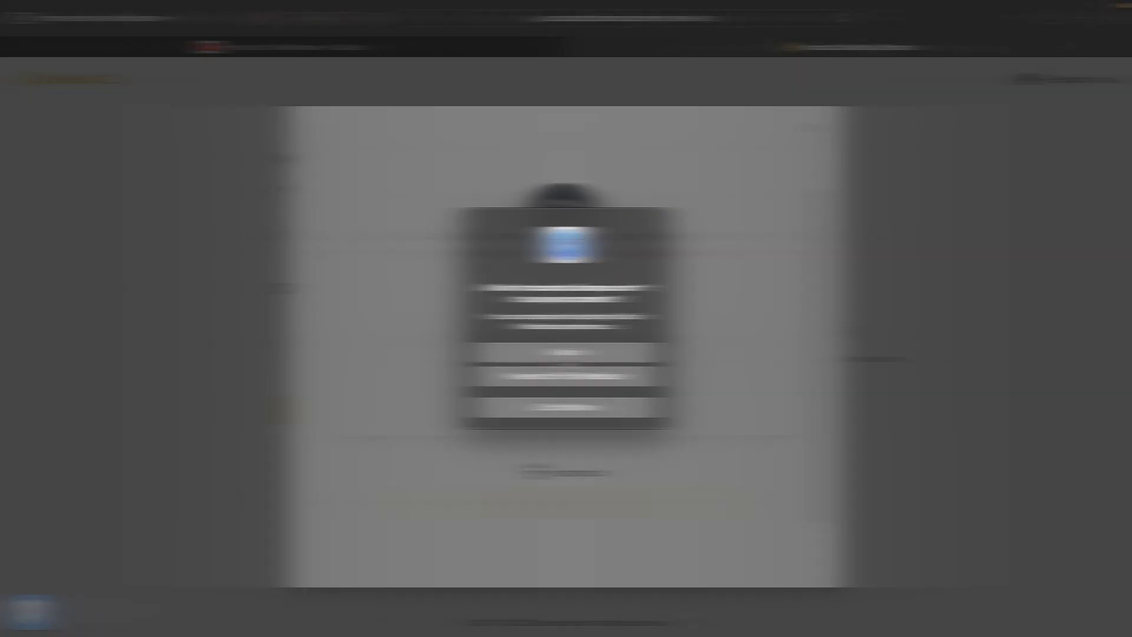
click(565, 352)
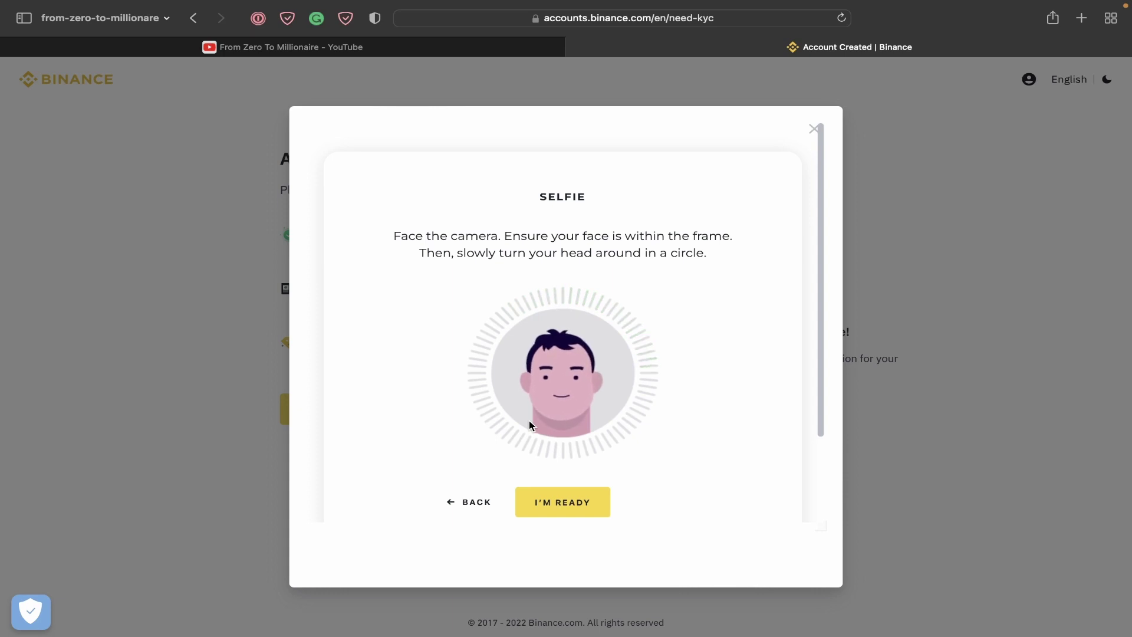
Complete the selfie face scan and the second face scan
click(600, 506)
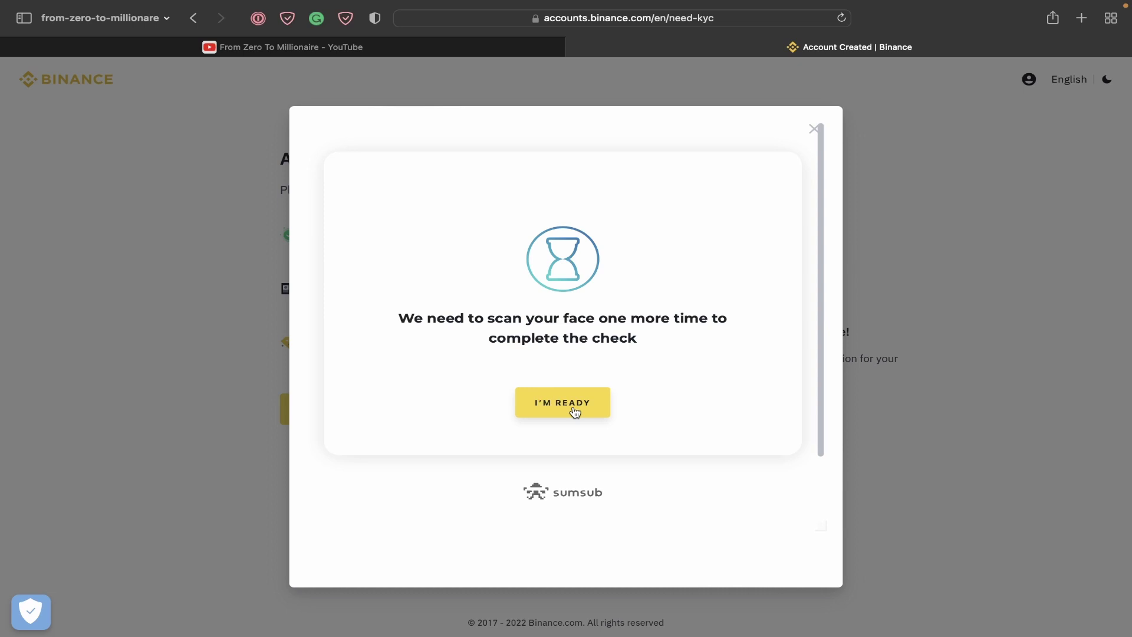
click(575, 411)
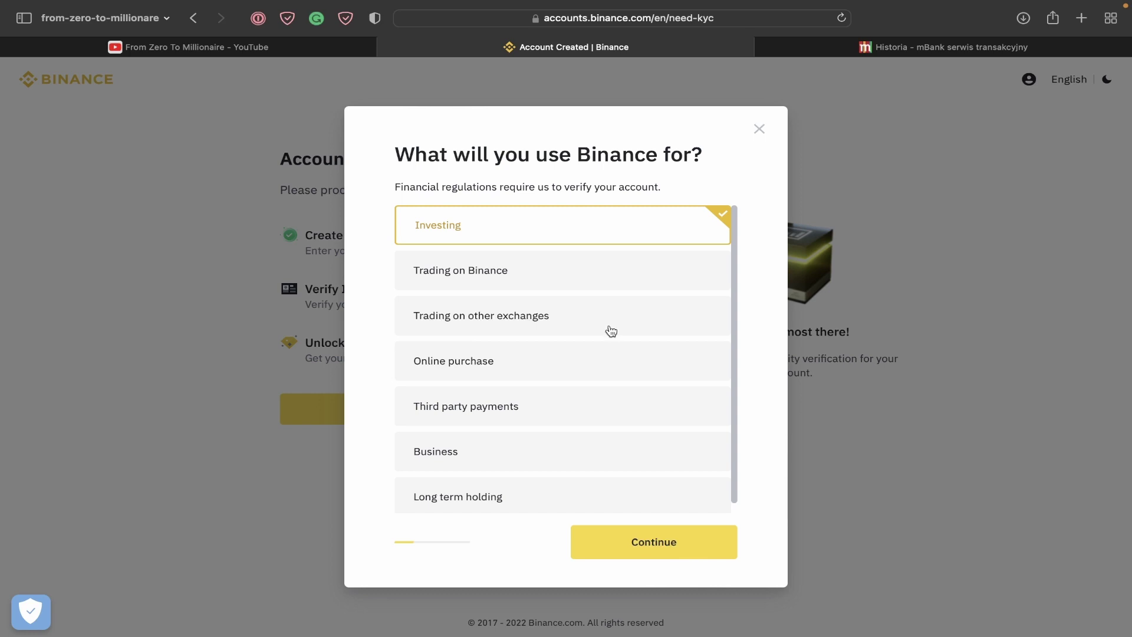
Answer the questionnaire: Investing, Occupation, Employed, and under €1,000 yearly trading
scroll(610, 332, down, 1)
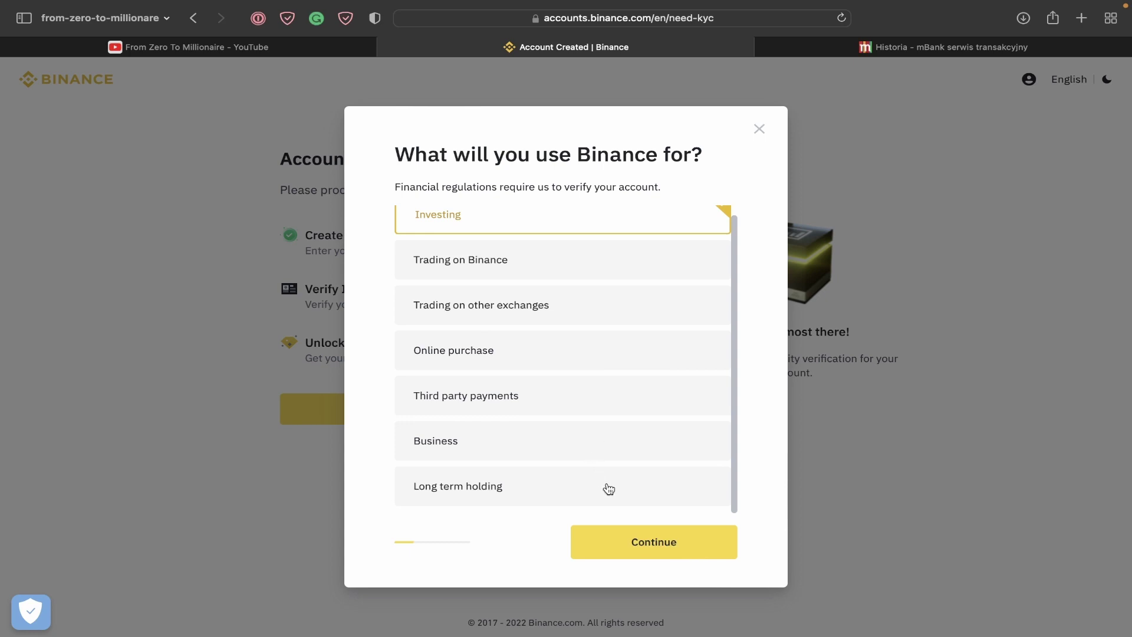
scroll(608, 486, up, 1)
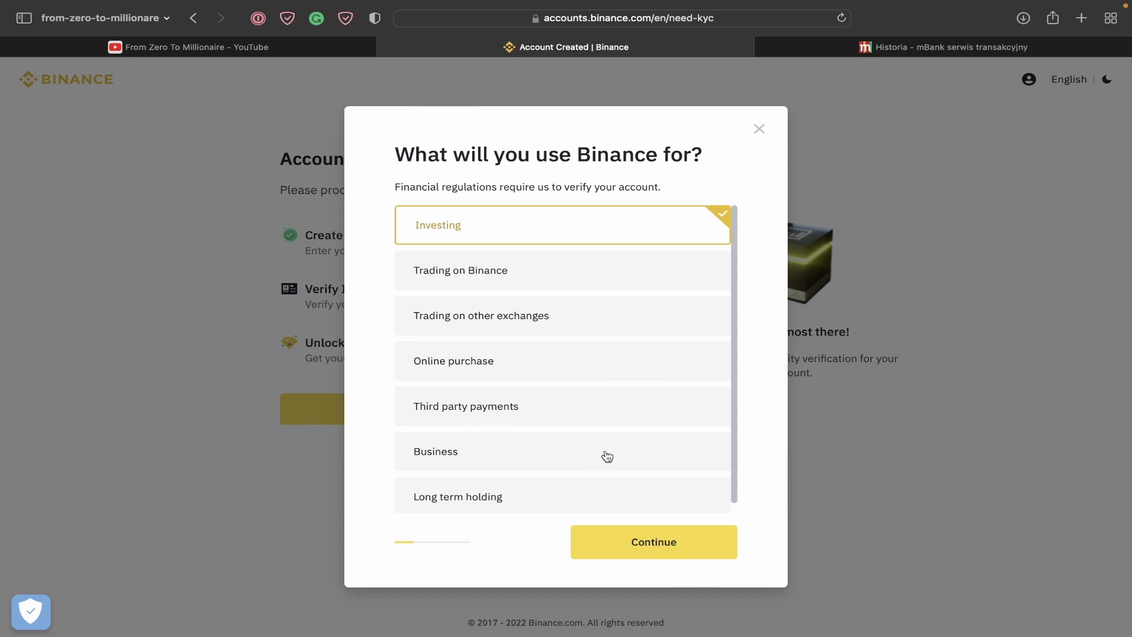
click(626, 537)
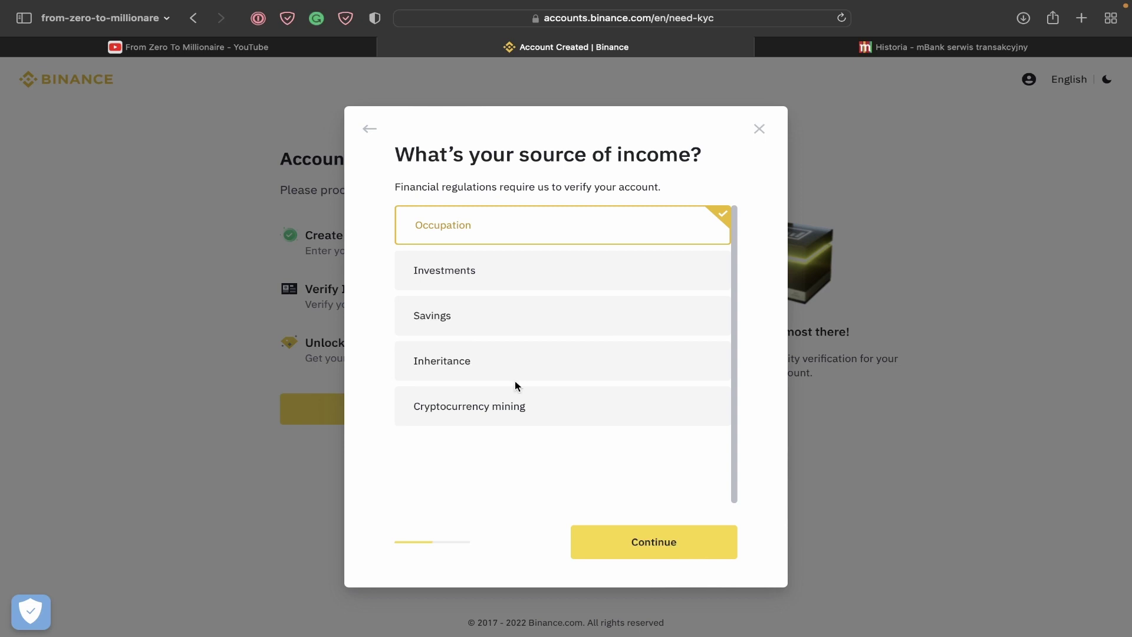
click(643, 541)
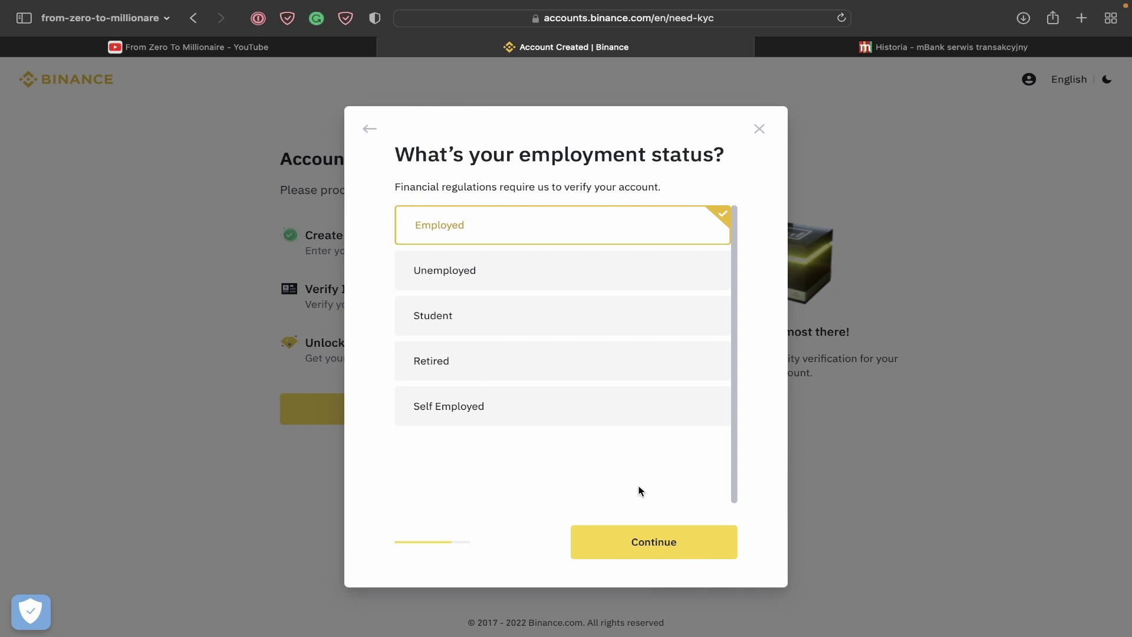
click(689, 548)
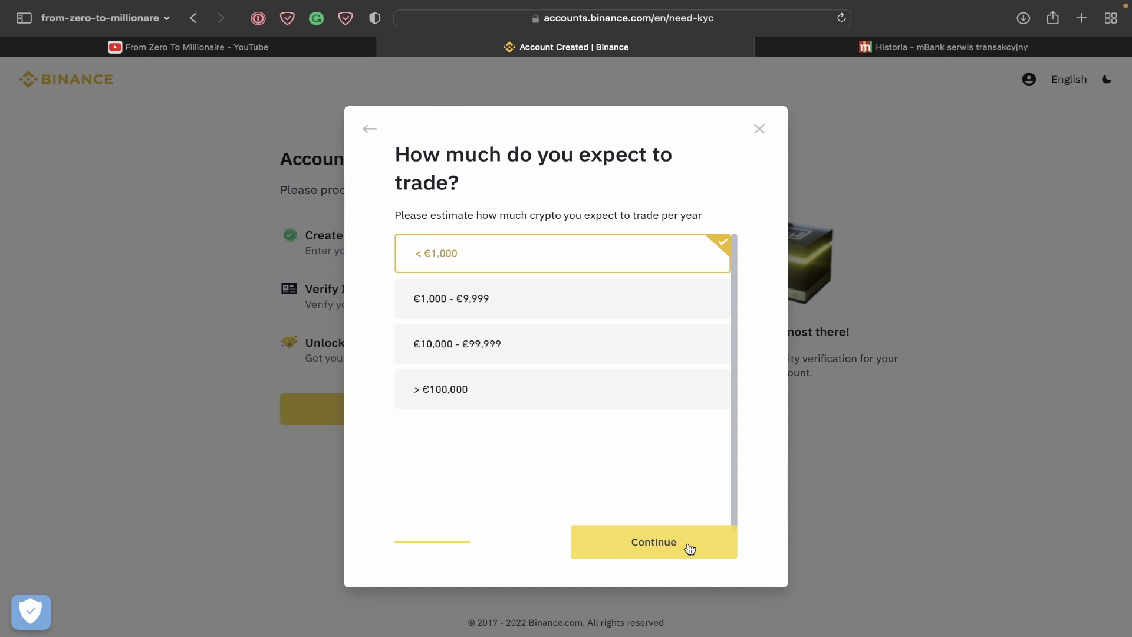
click(688, 547)
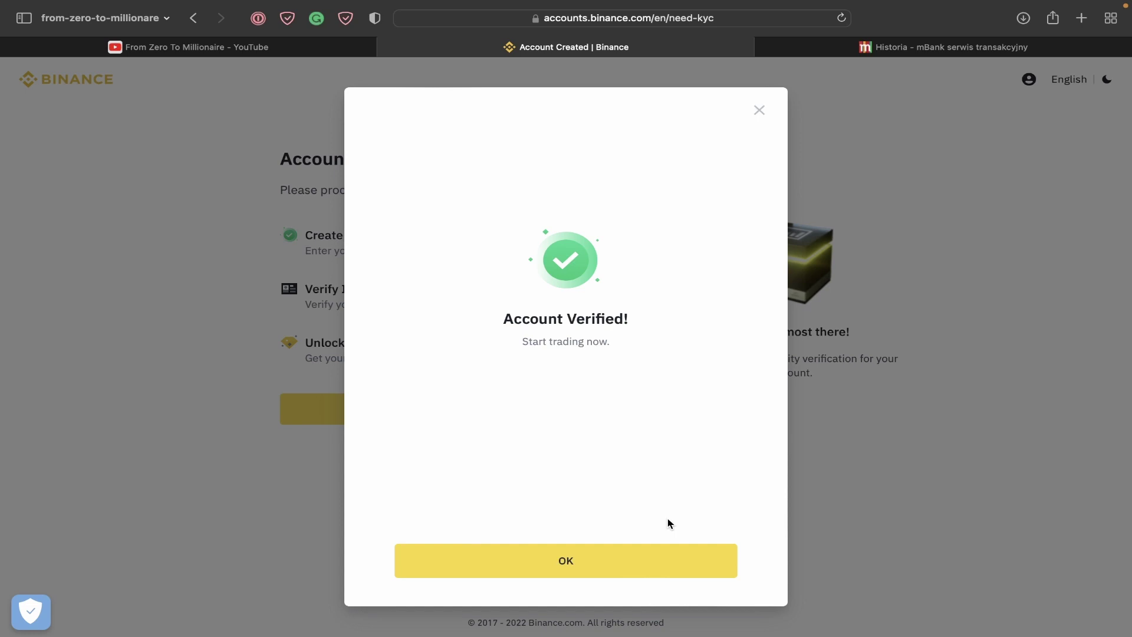
Dismiss the Account Verified notice, review the Mystery Box prize details, and go back to the Binance homepage
click(677, 546)
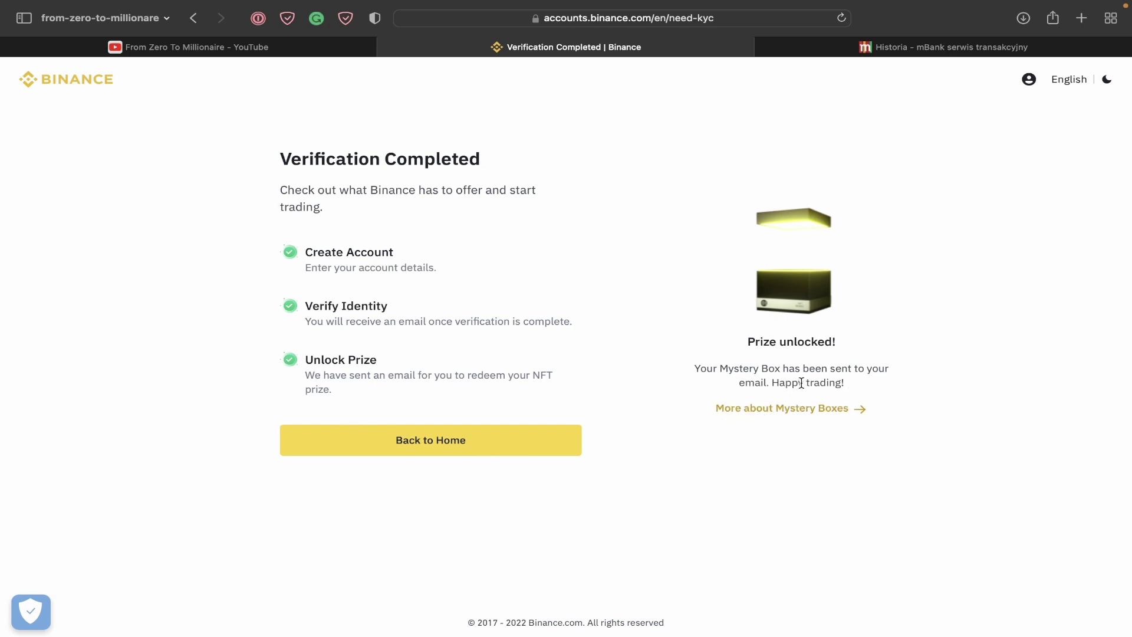
click(784, 413)
click(414, 447)
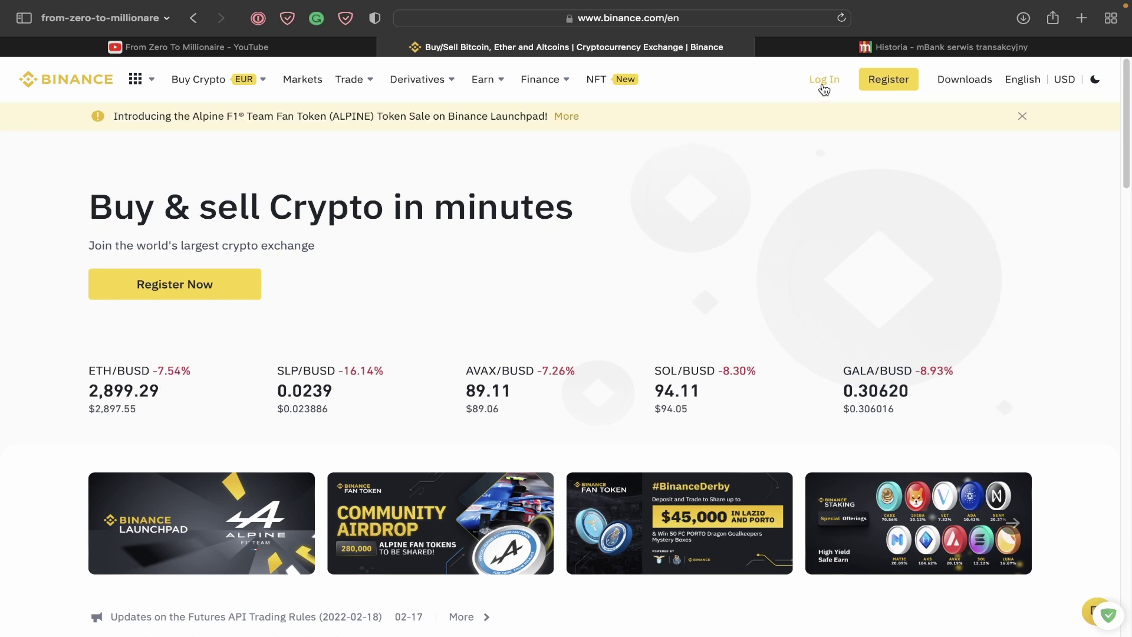
Open the Log In page and slide the puzzle piece into its gap to pass the sign-in check
click(824, 80)
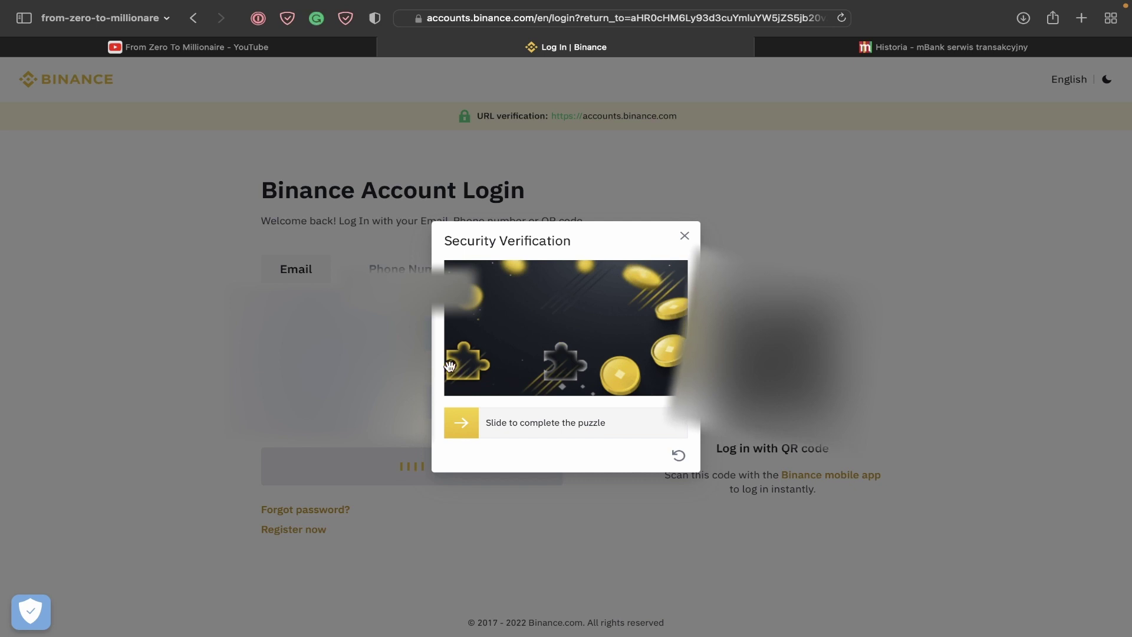
drag(460, 369, 558, 380)
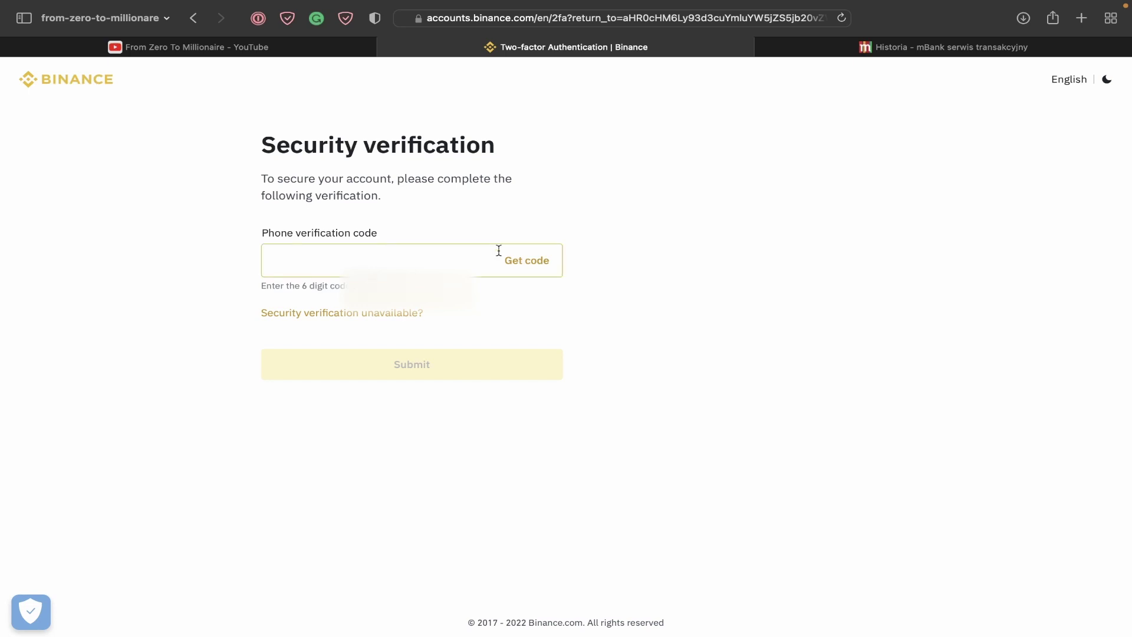
Request an SMS verification code for the phone security check
click(525, 263)
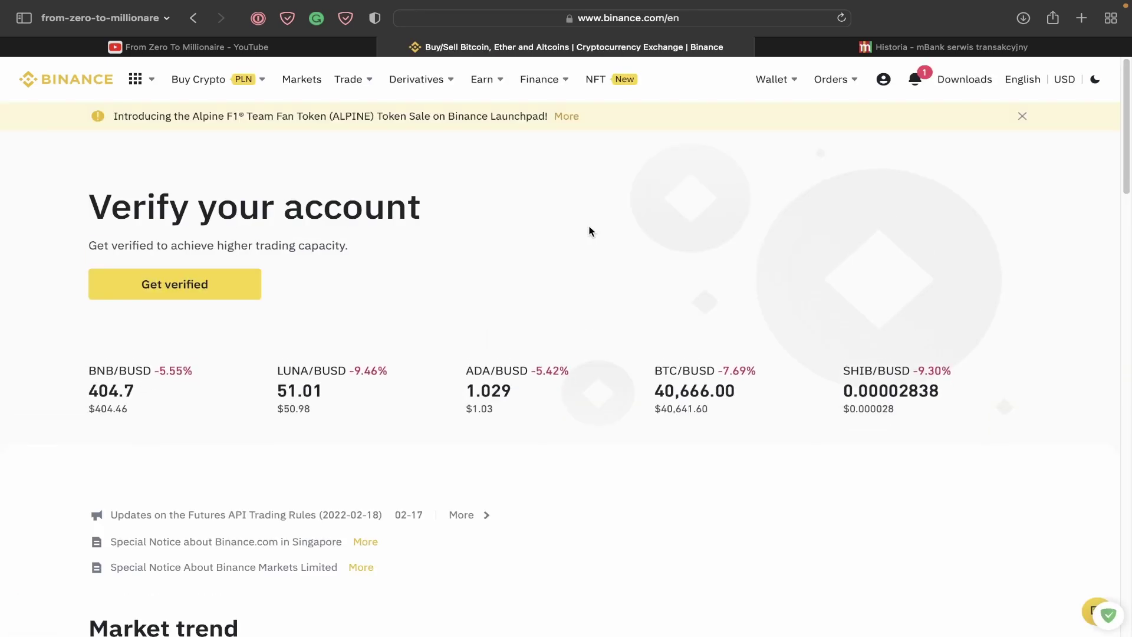
Open the account Dashboard from the profile icon's dropdown menu
mouse_move(883, 81)
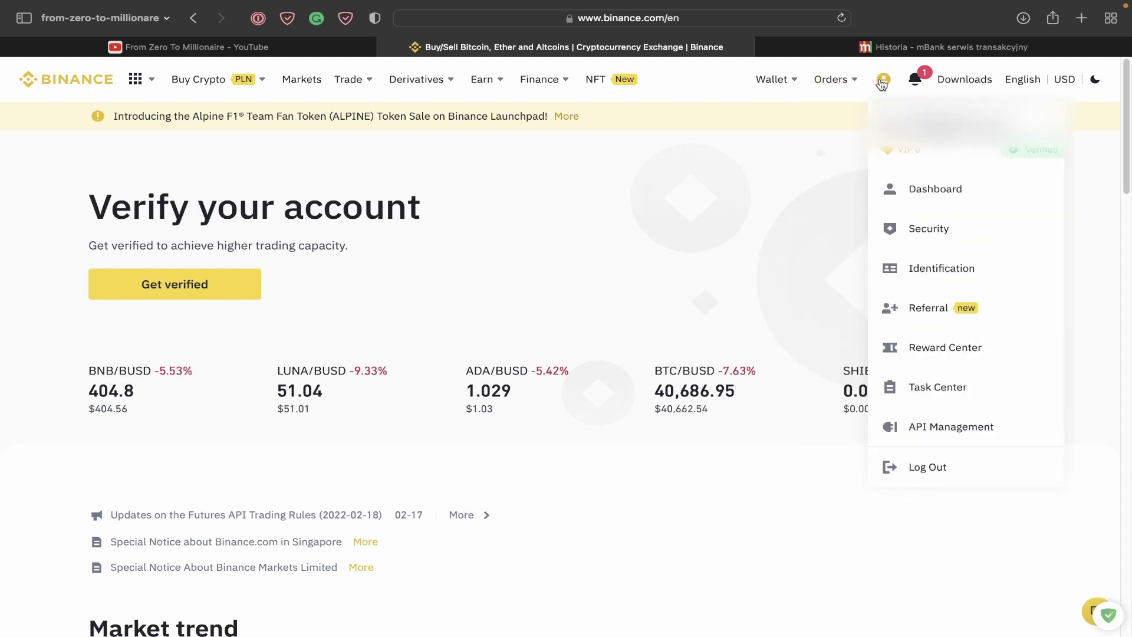
click(916, 196)
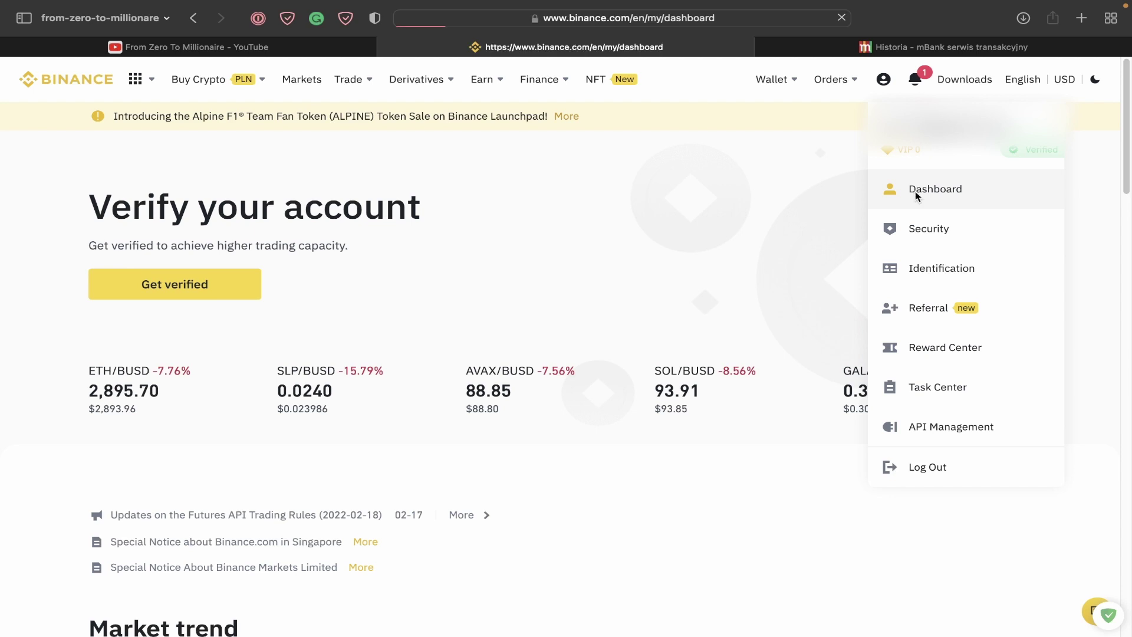